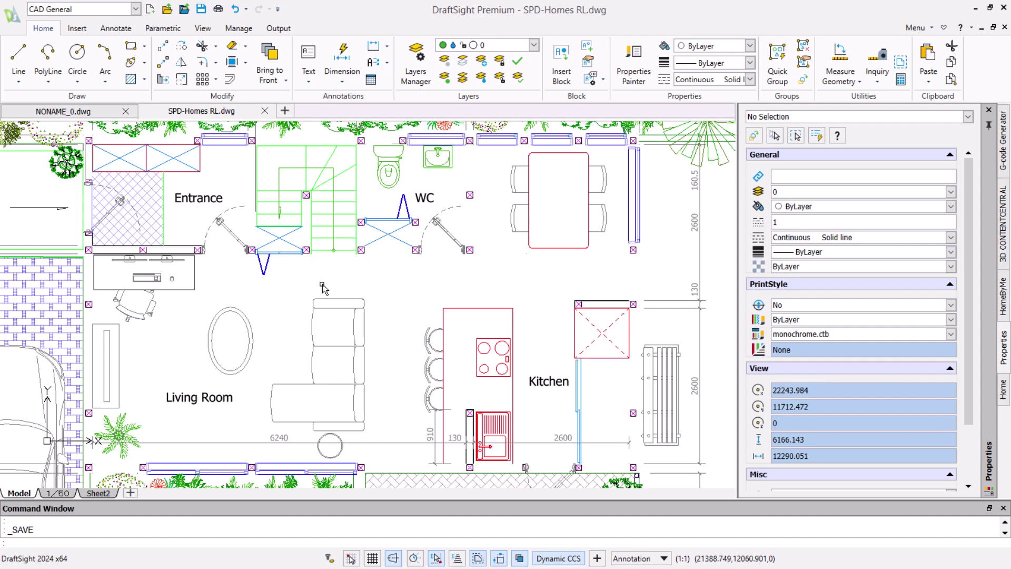
Step: In Options > Drafting Styles > RichLine, add a style named External_Wall and activate it
click(15, 21)
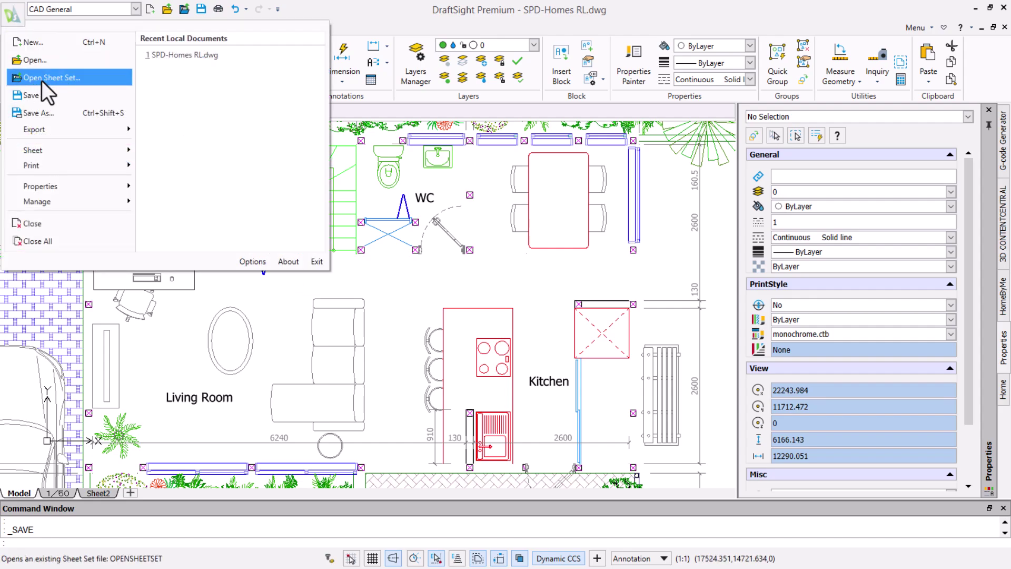
click(247, 260)
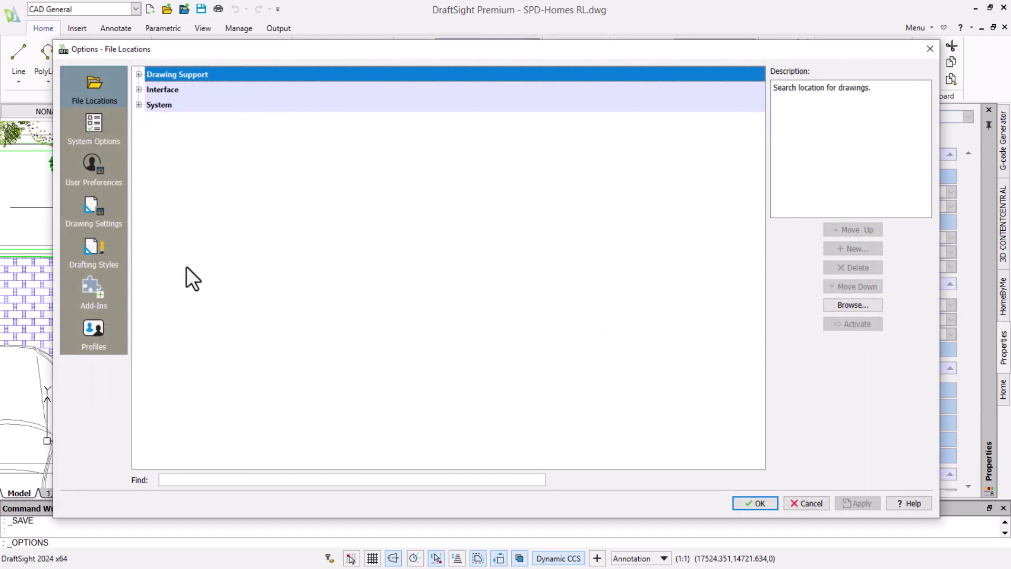
click(107, 249)
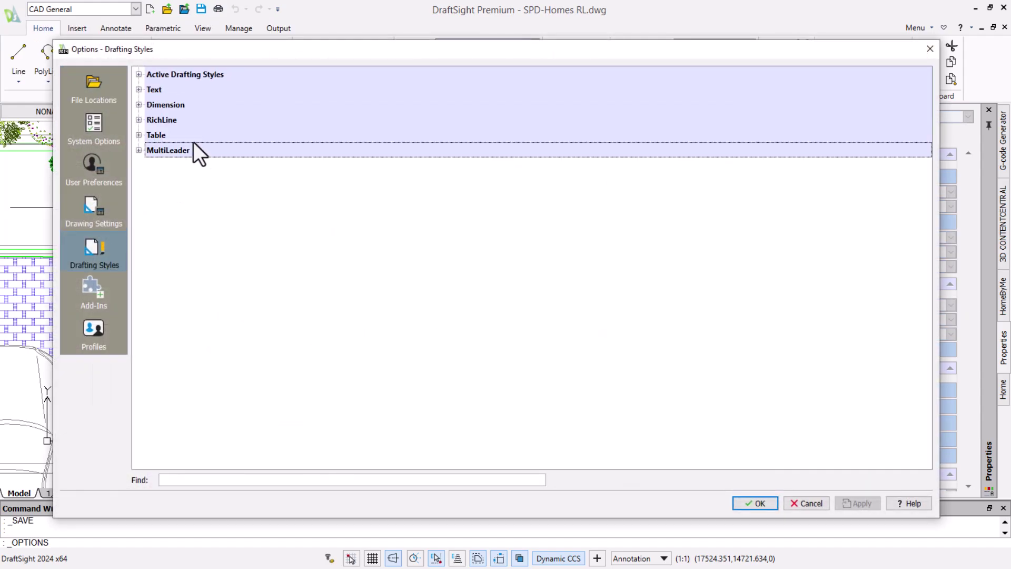
click(139, 120)
click(282, 143)
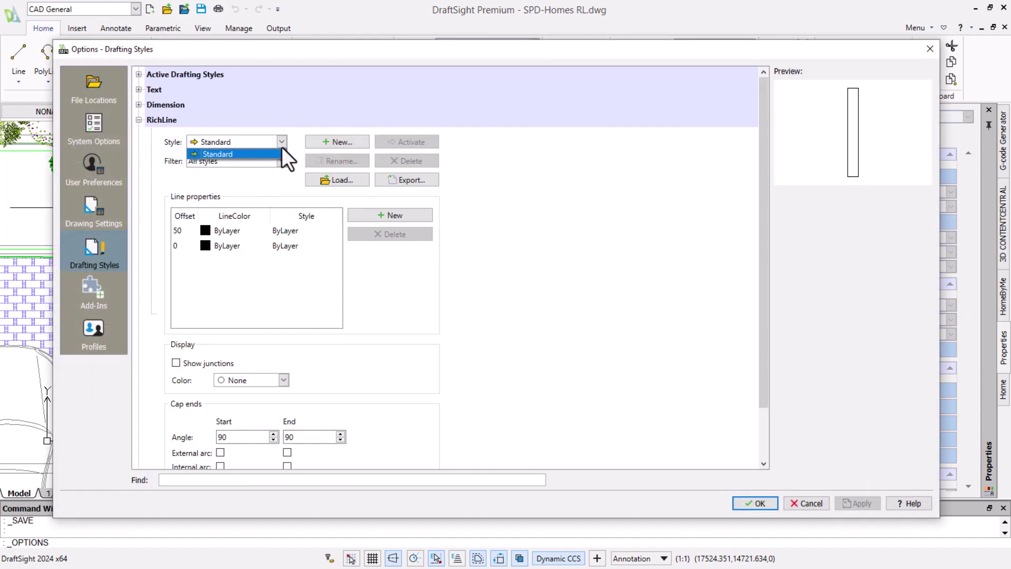
click(326, 142)
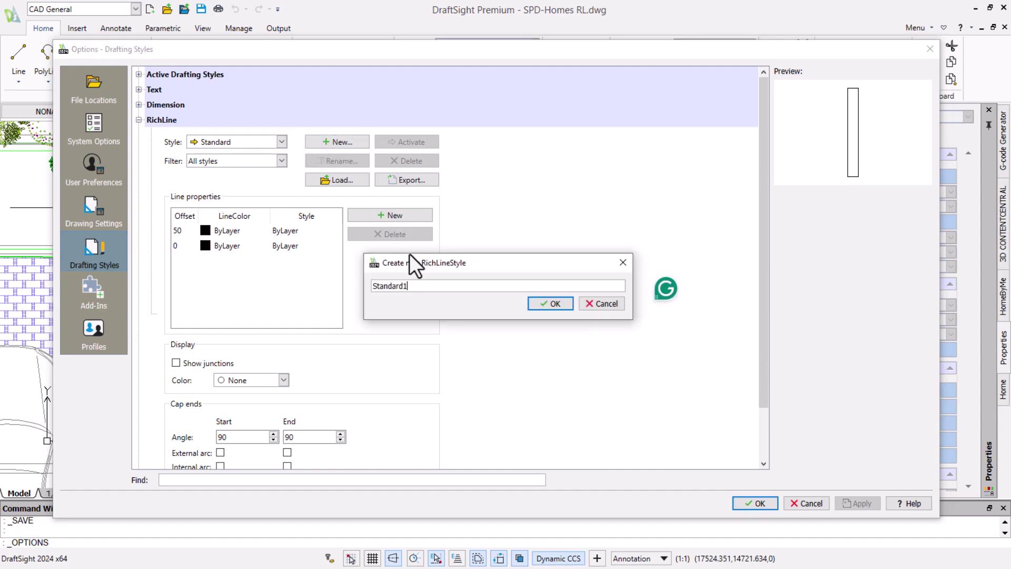
text(External)
text(_Wall)
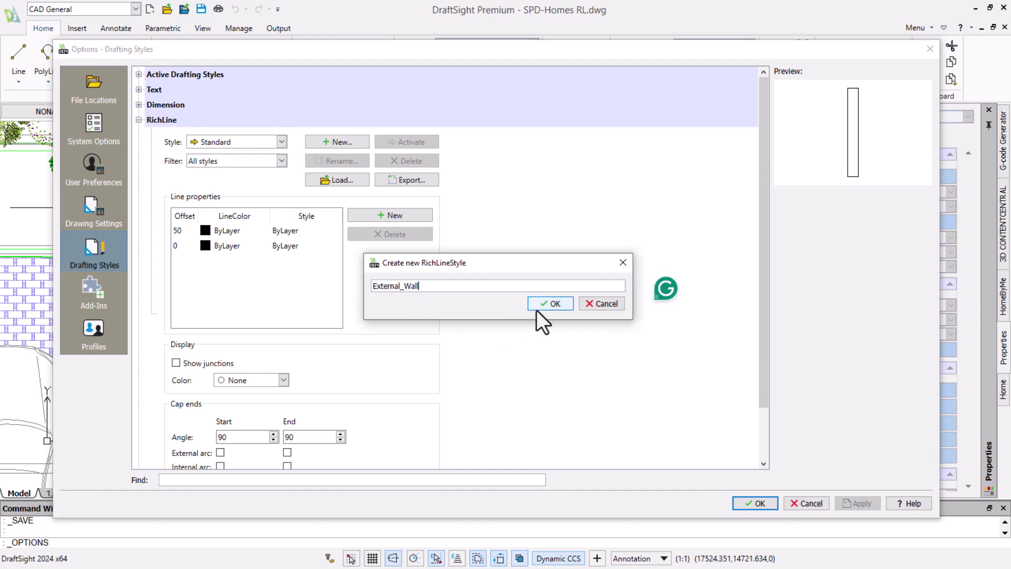
click(537, 309)
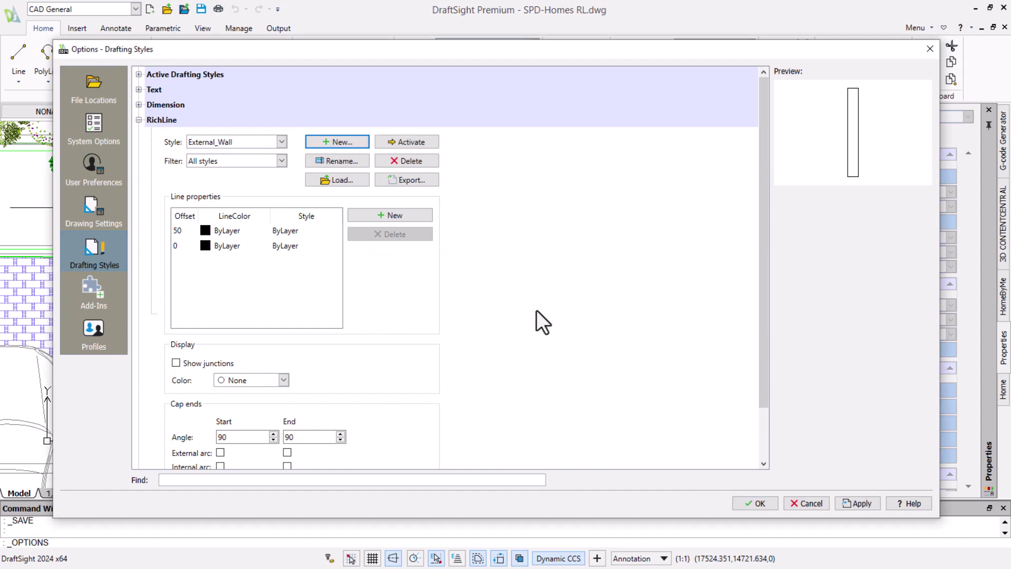
click(402, 144)
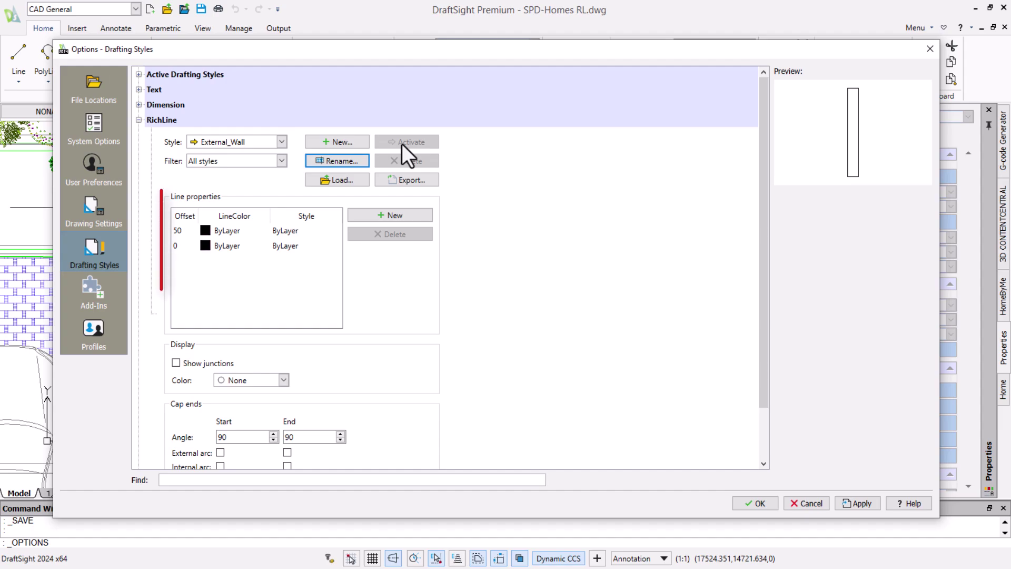
Step: Add two lines to External_Wall, giving offsets 148, 105, 0 and -12.5
click(370, 217)
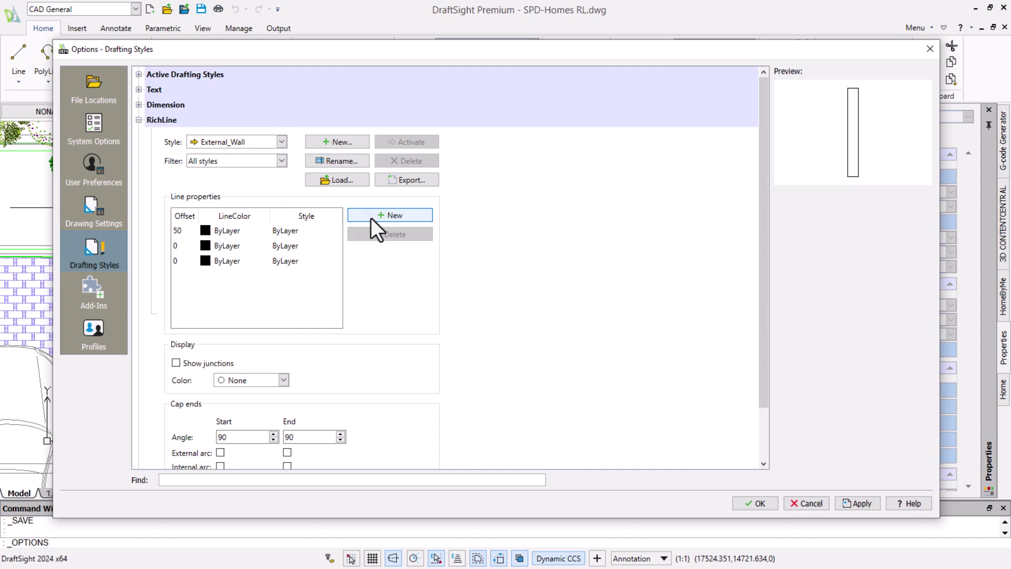
click(370, 217)
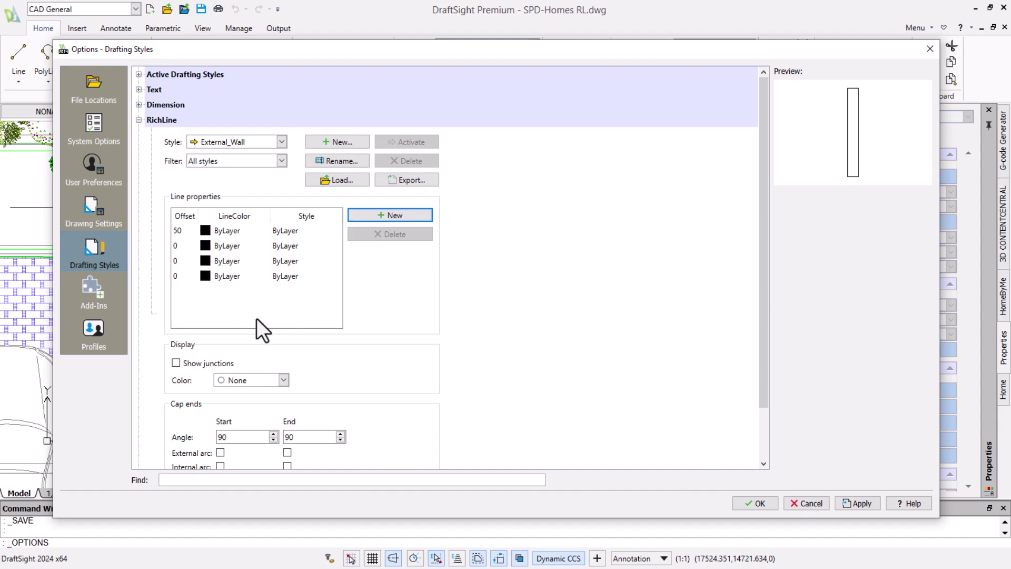
click(179, 277)
text(-12.5)
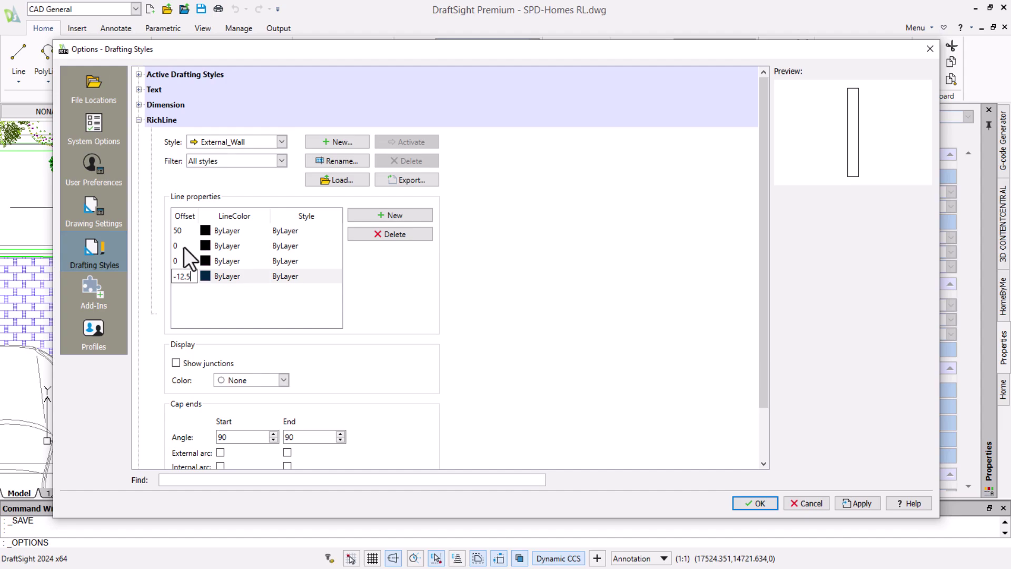
click(182, 247)
text(10)
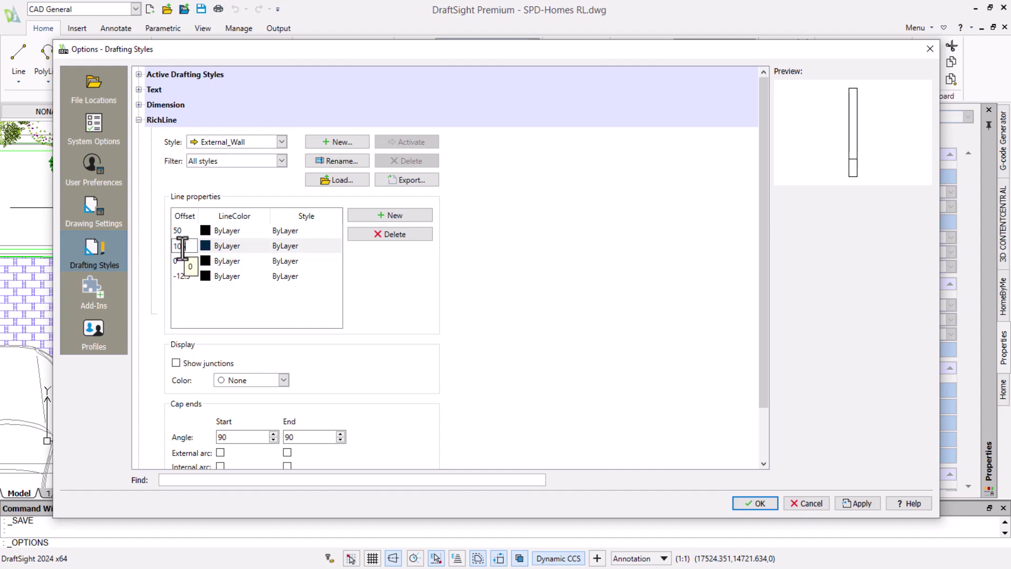
text(5)
key(Return)
click(189, 246)
text(14)
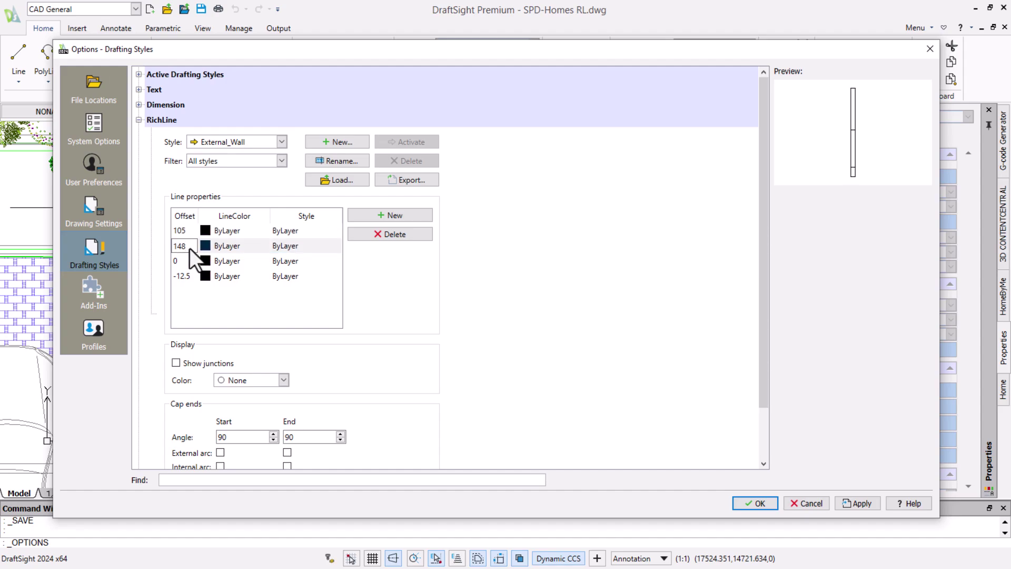
text(8)
key(Return)
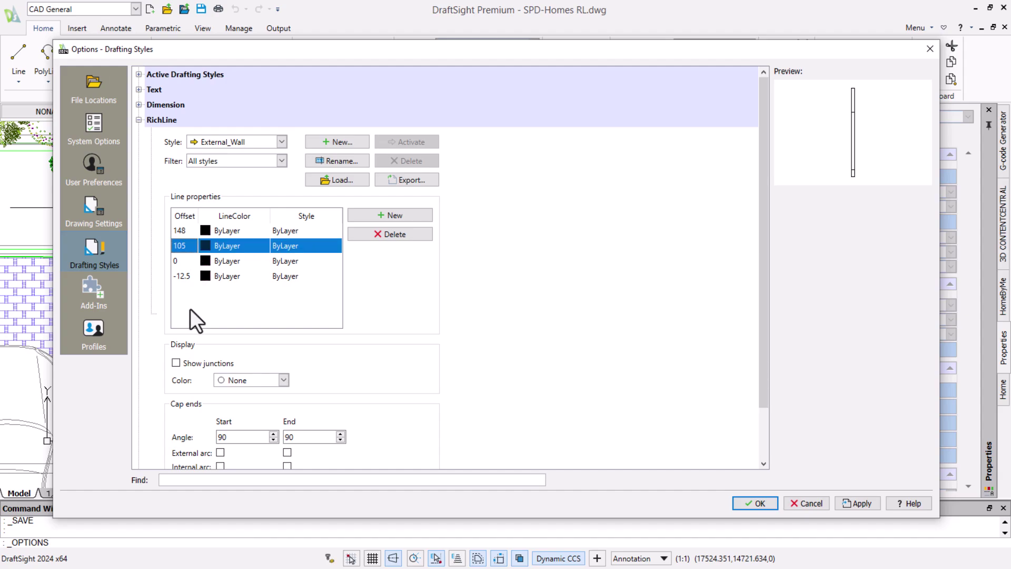
Step: Colour the outer 148 and -12.5 offset lines white
click(228, 277)
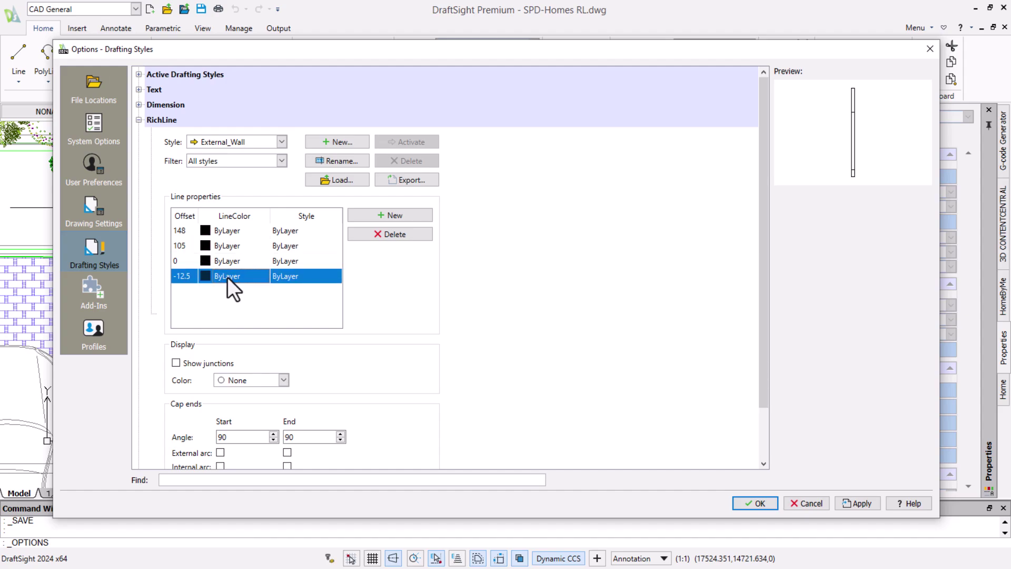
click(228, 277)
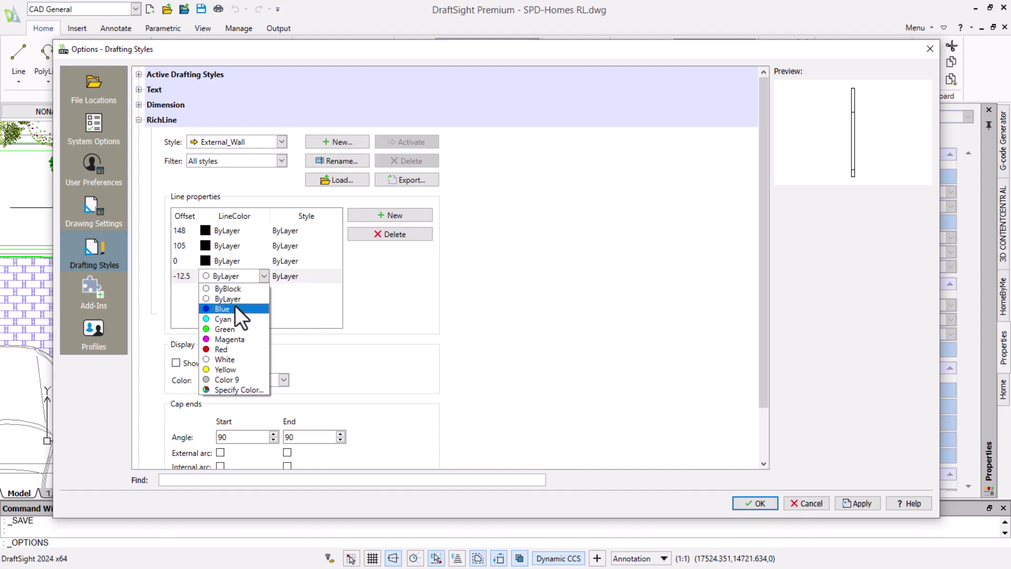
click(230, 359)
click(229, 230)
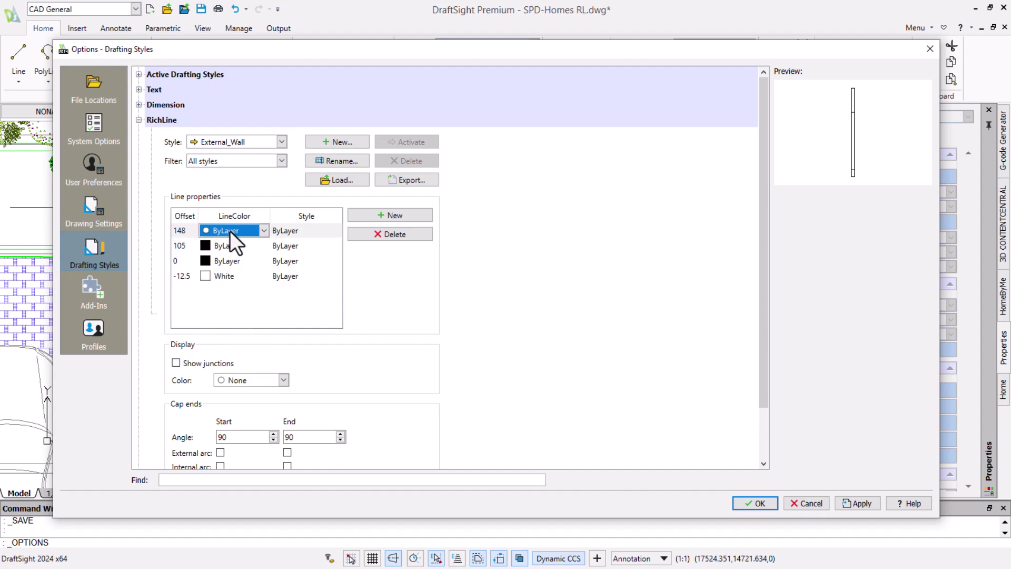
click(245, 314)
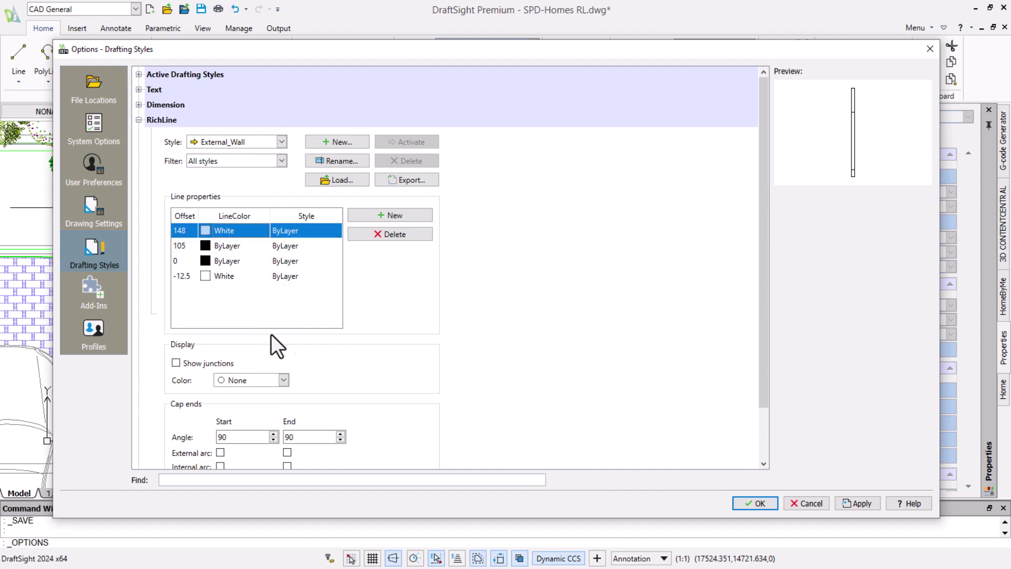
Step: Turn off the start and end line caps for External_Wall
drag(760, 389, 759, 438)
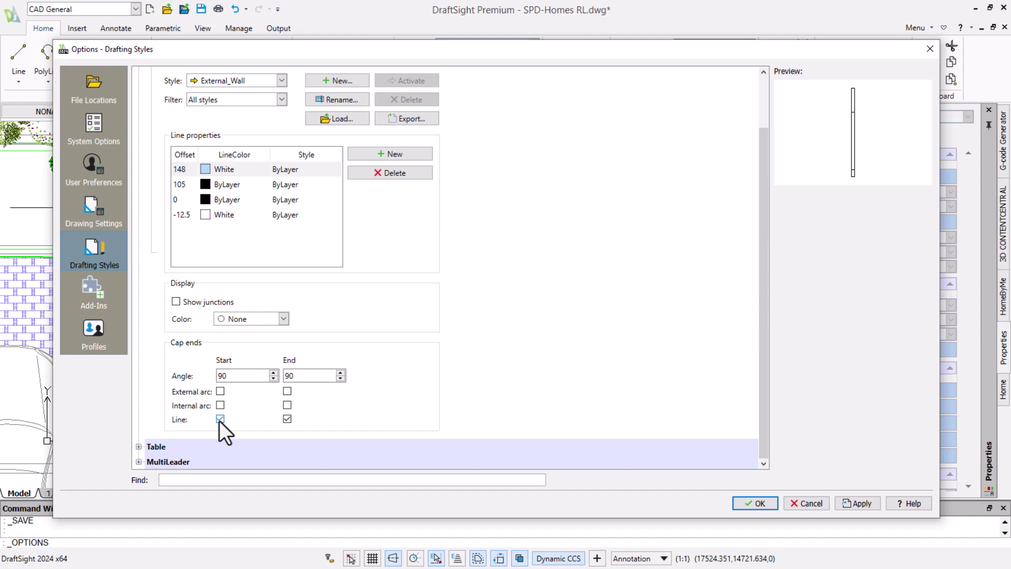
click(220, 419)
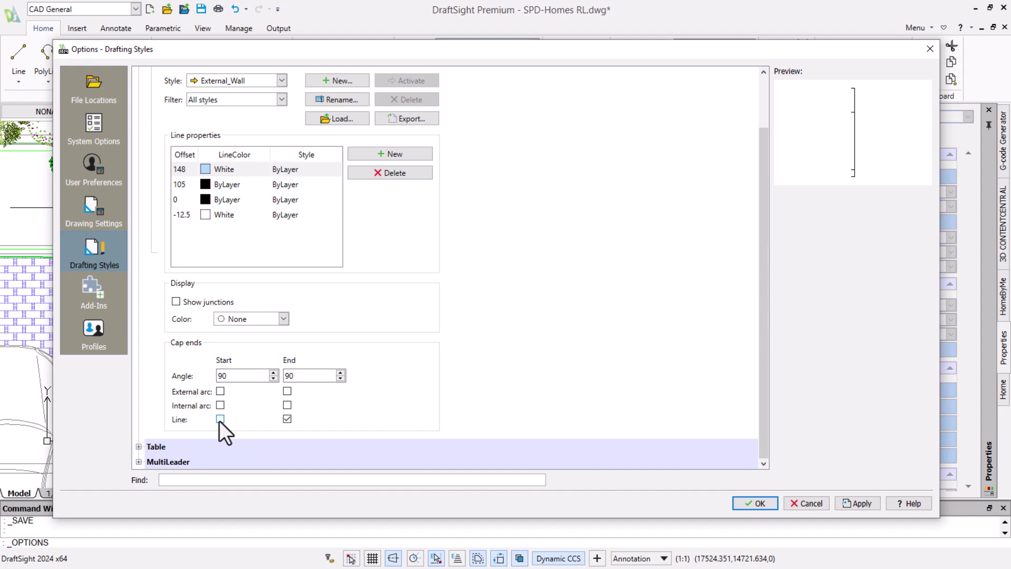
click(286, 419)
Step: Draw the External_Wall rich line along the bottom wall, right corner to left corner
click(752, 507)
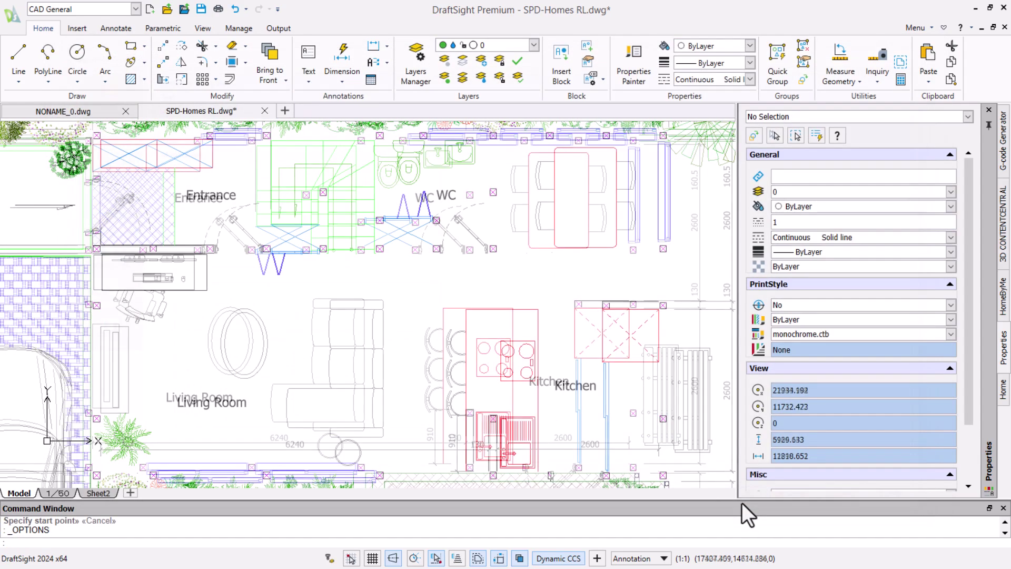
click(26, 74)
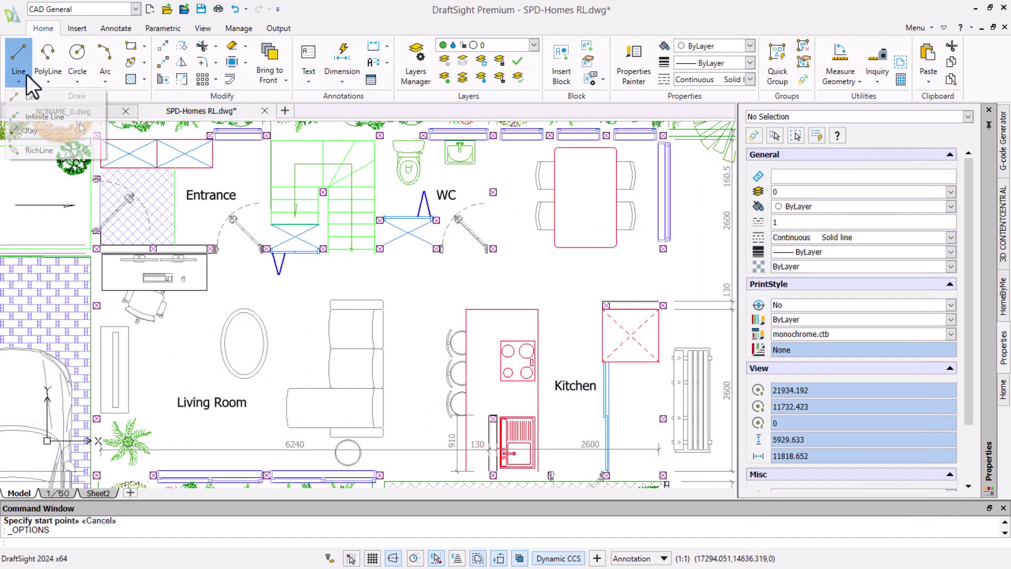
click(43, 152)
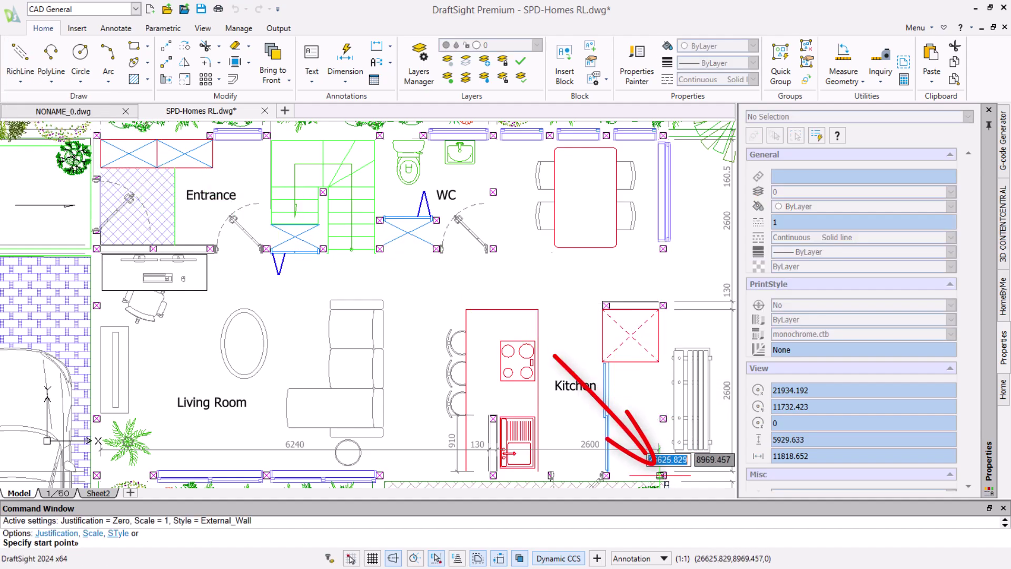
click(660, 471)
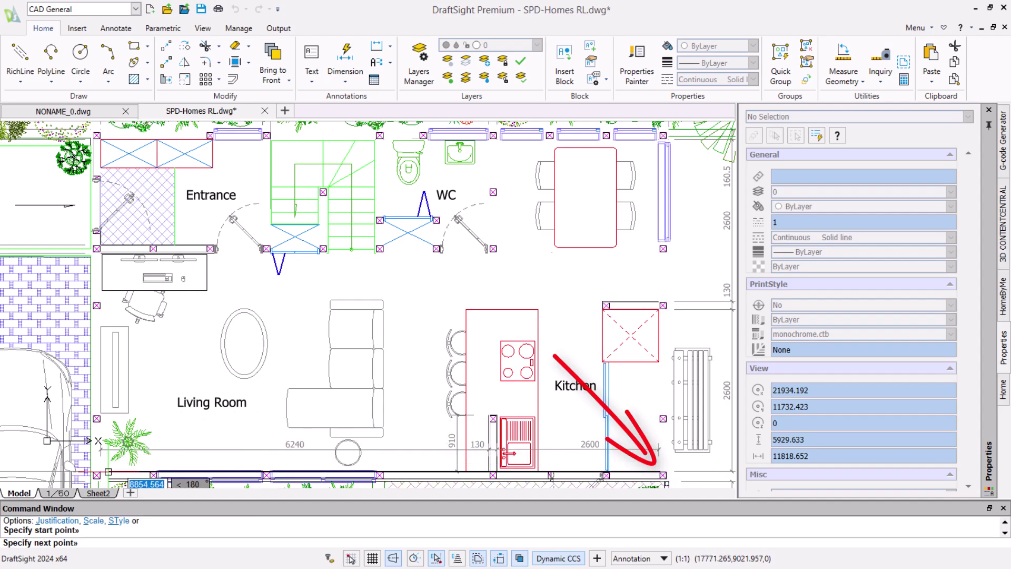
click(99, 471)
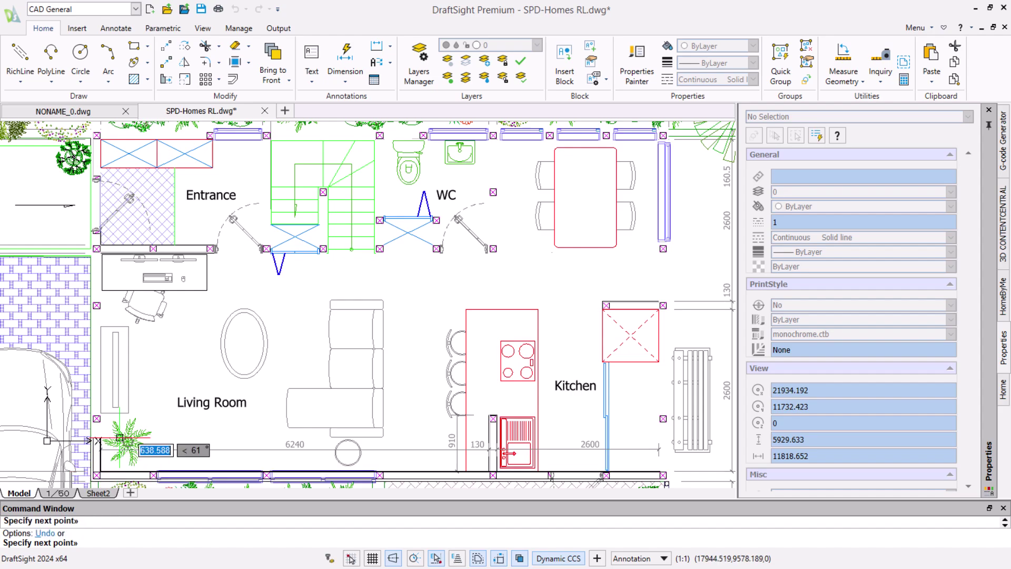
Step: Continue the wall to the entrance's top-left corner, then pan across the top toward the kitchen
scroll(99, 156, up, 3)
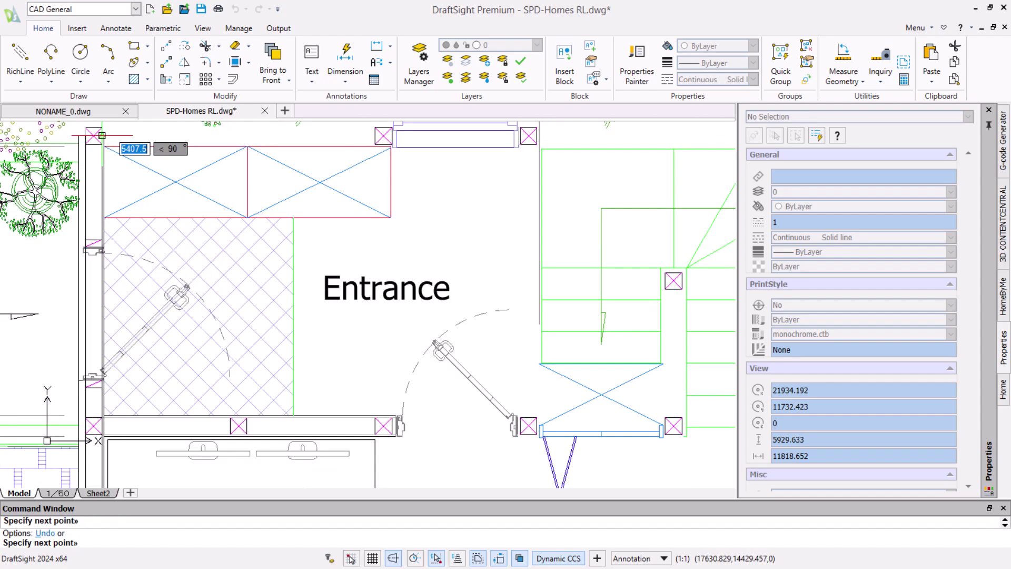
scroll(103, 163, up, 3)
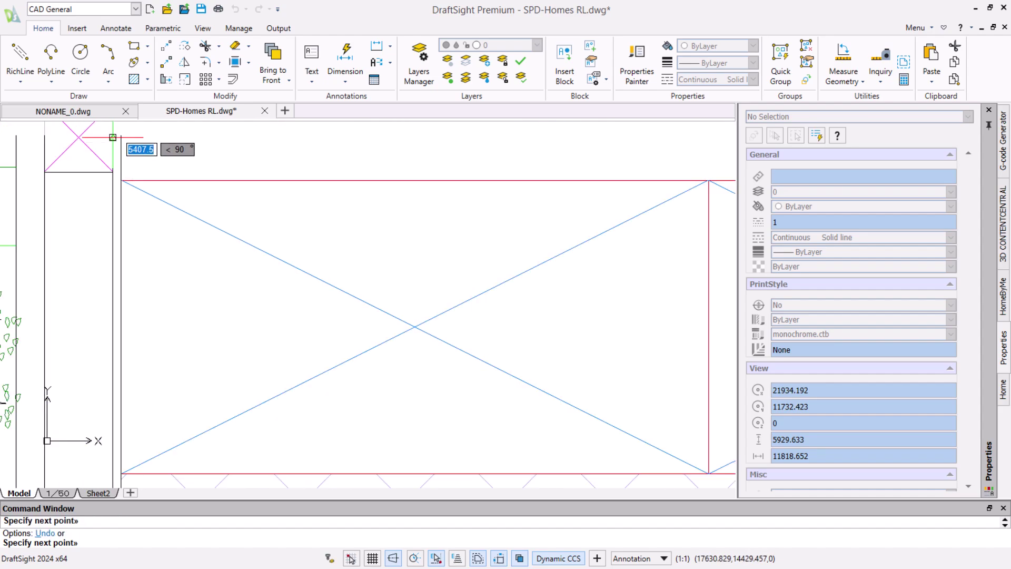
click(109, 173)
middle_drag(361, 214, 369, 364)
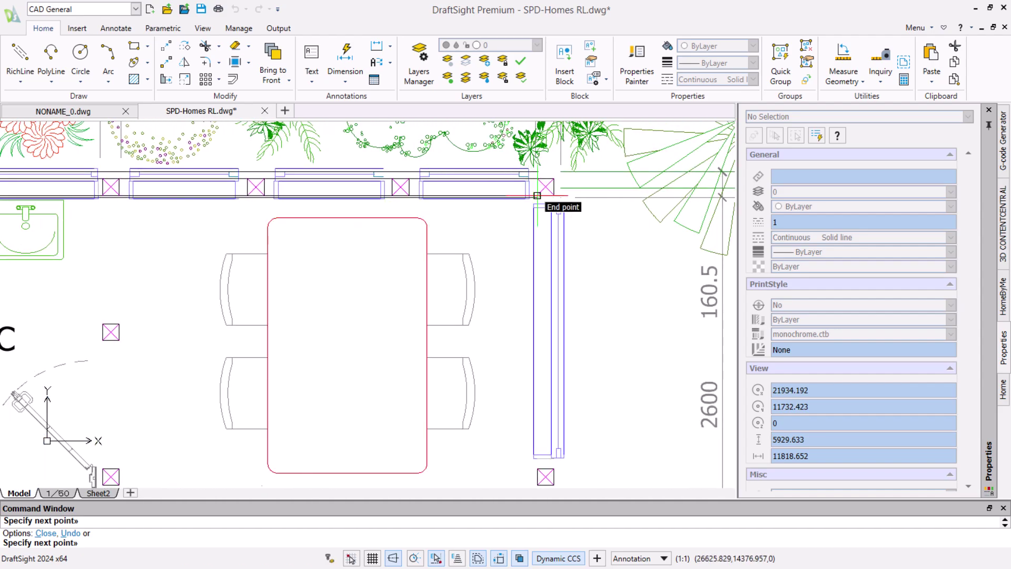
middle_drag(541, 413, 518, 105)
scroll(526, 370, down, 2)
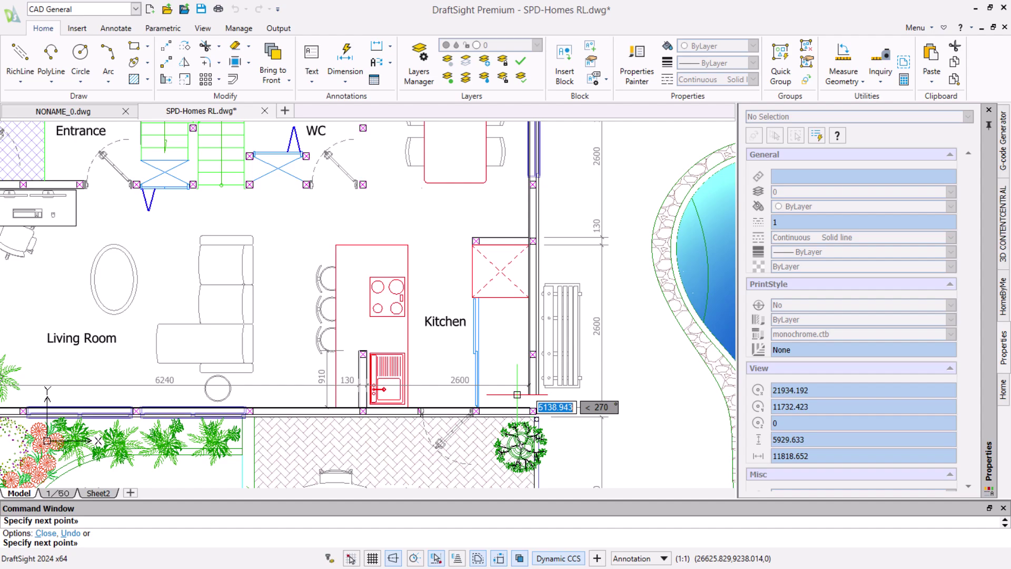
Step: Close the external wall loop with C, then zoom in on the kitchen and living room
text(c)
key(Return)
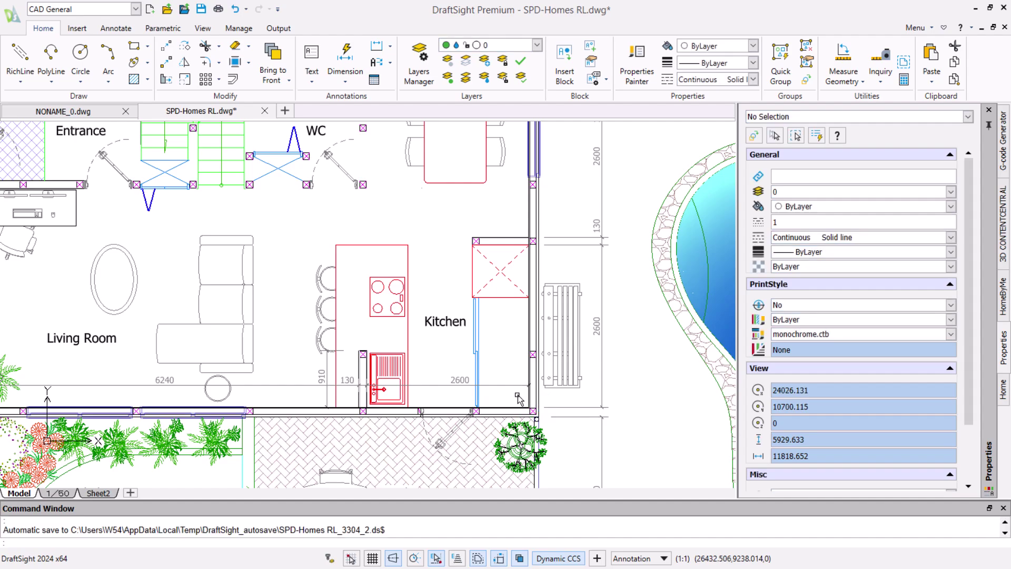
text(z)
key(Return)
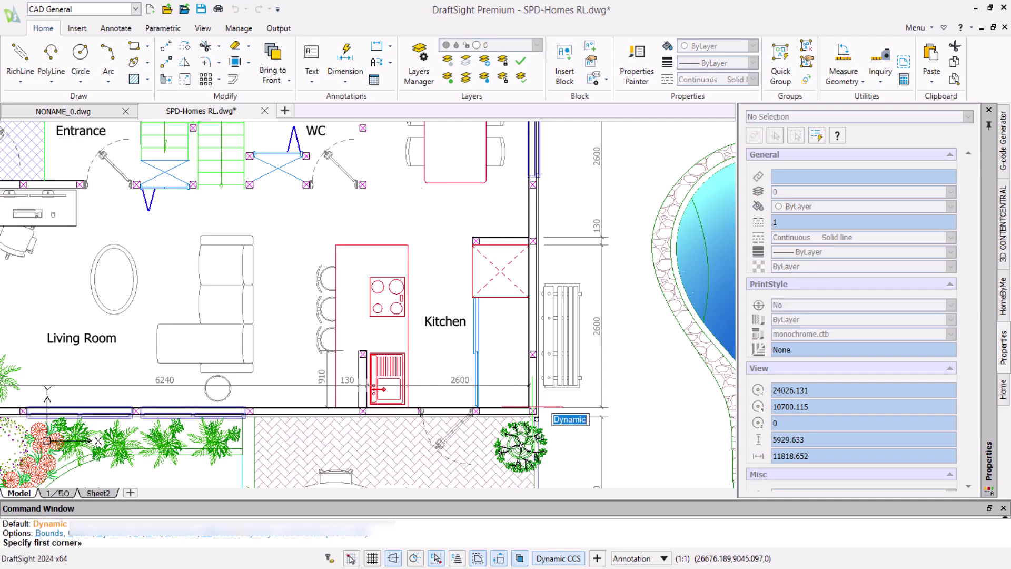
click(559, 433)
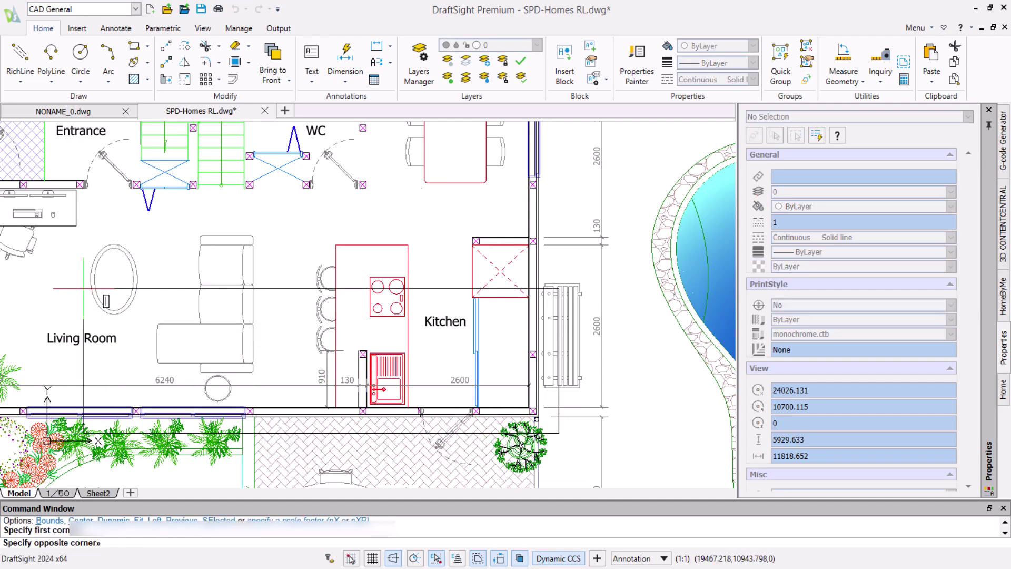
click(48, 245)
Step: Send the wall rich line to the back behind the kitchen fittings, then pan to the entrance and WC
click(312, 390)
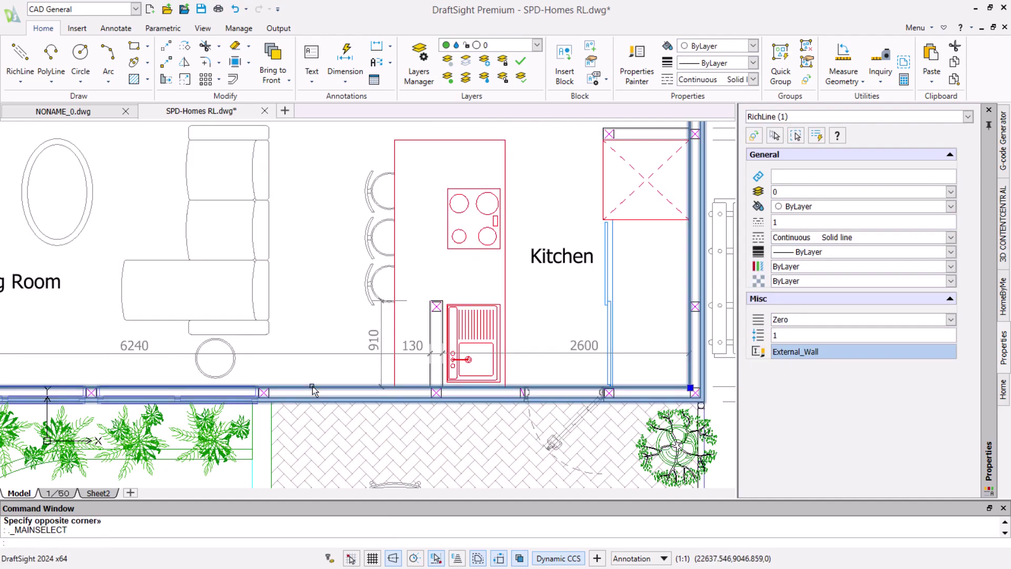
right_click(313, 389)
mouse_move(356, 318)
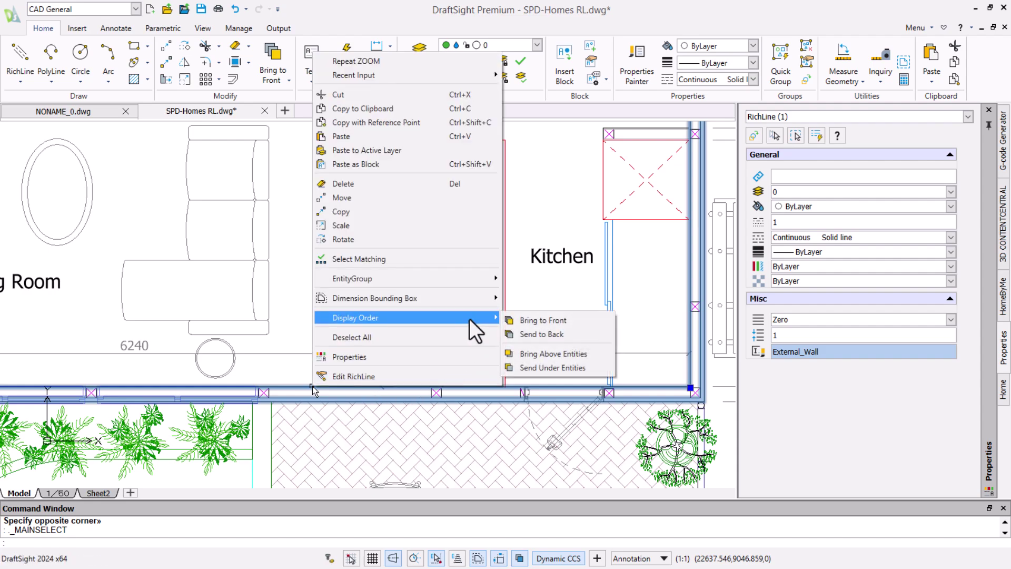
click(555, 329)
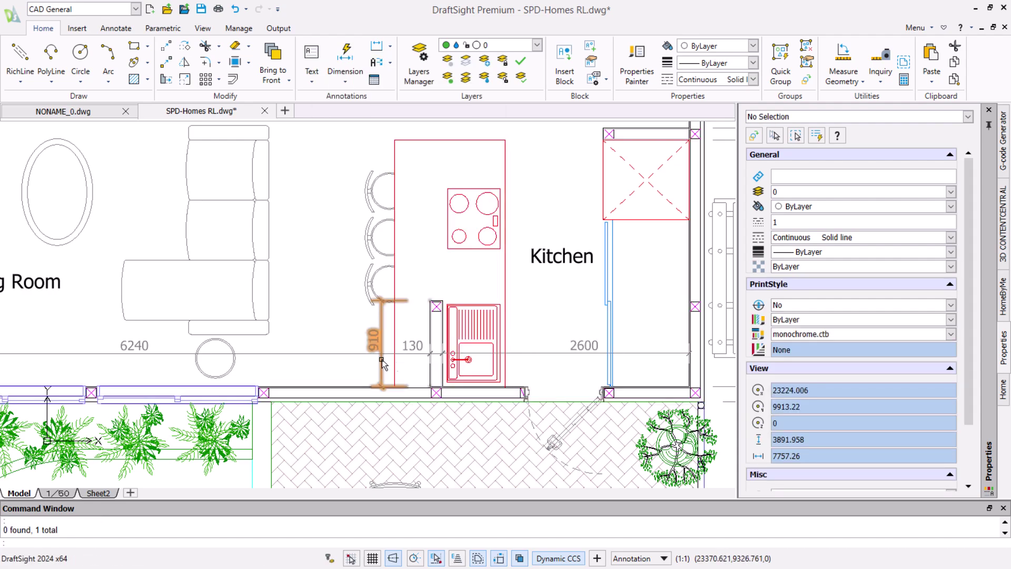
mouse_move(94, 272)
middle_down()
mouse_move(237, 304)
mouse_move(275, 478)
mouse_move(266, 444)
middle_up()
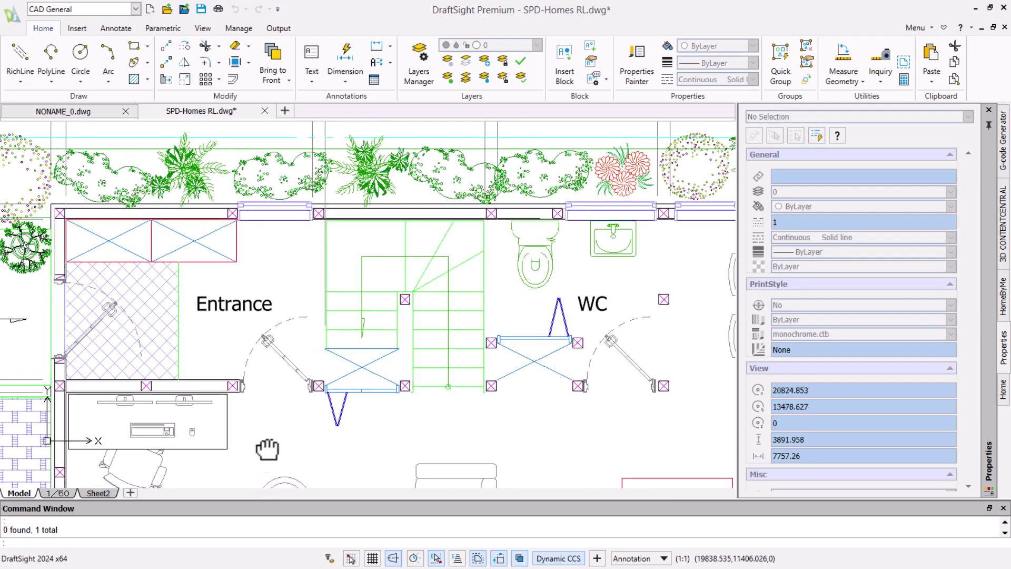
Step: Load the Int_Wall rich line style from Internal_Wall.mln
click(12, 15)
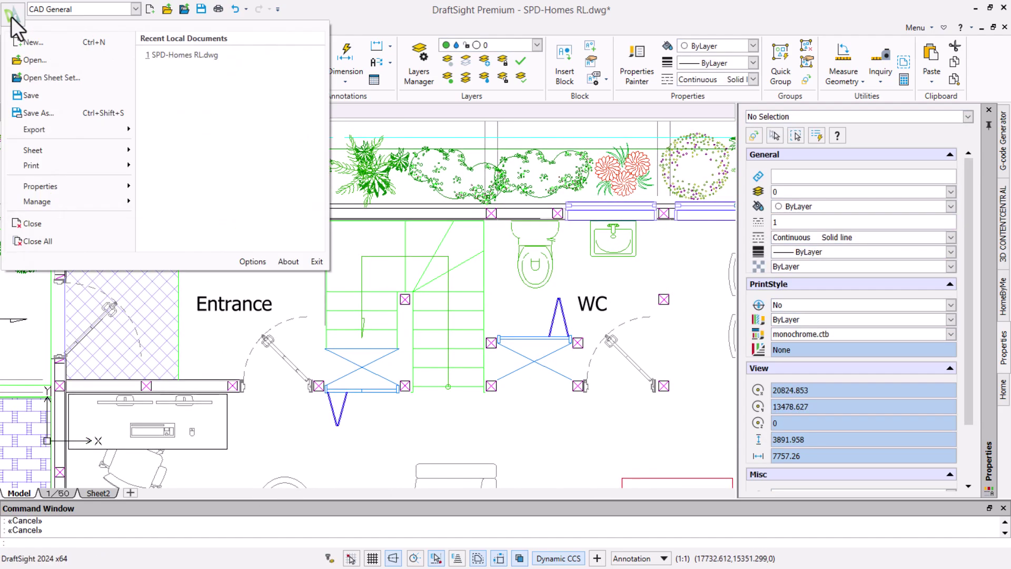
click(241, 265)
click(138, 119)
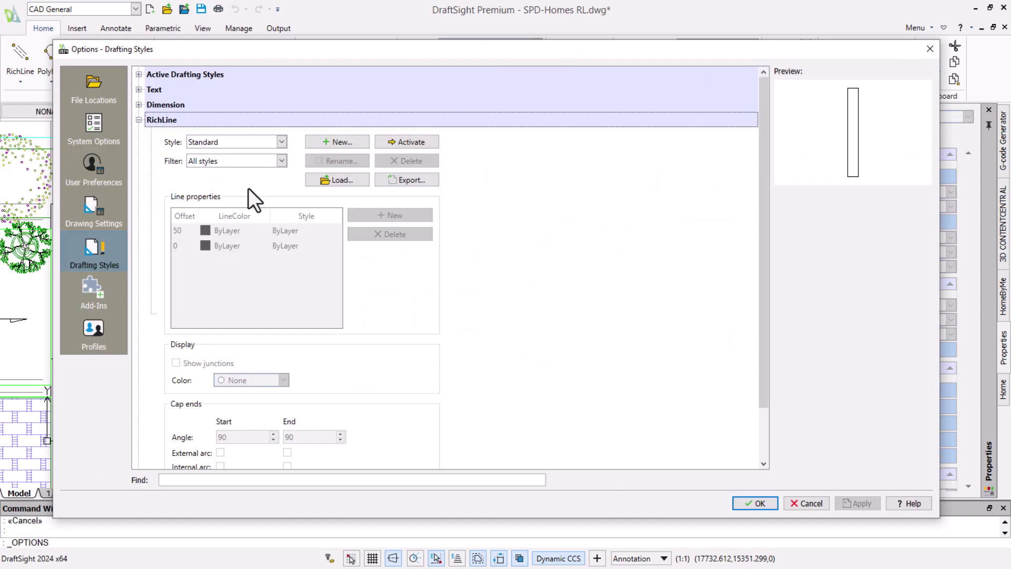
click(325, 182)
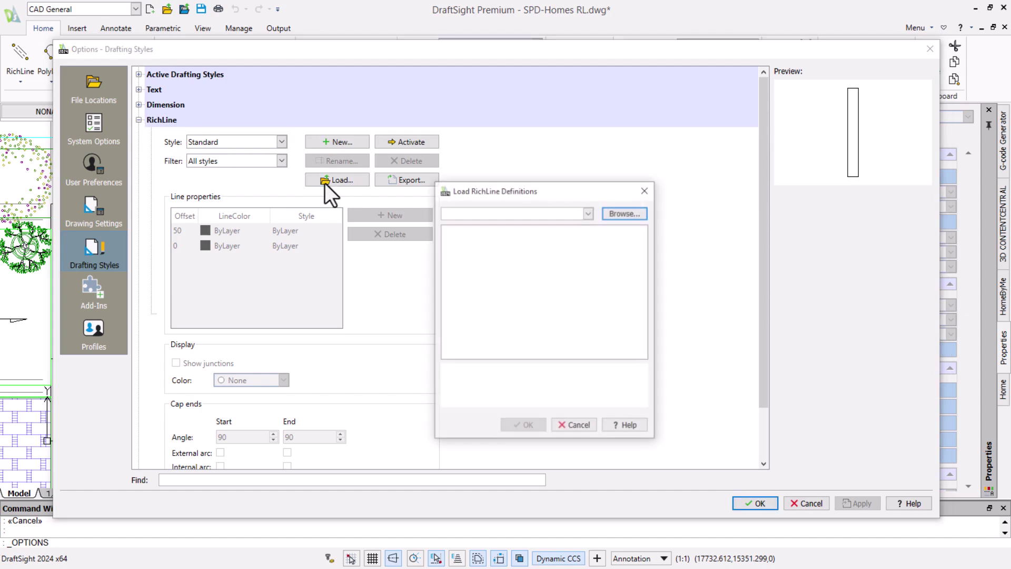
click(624, 211)
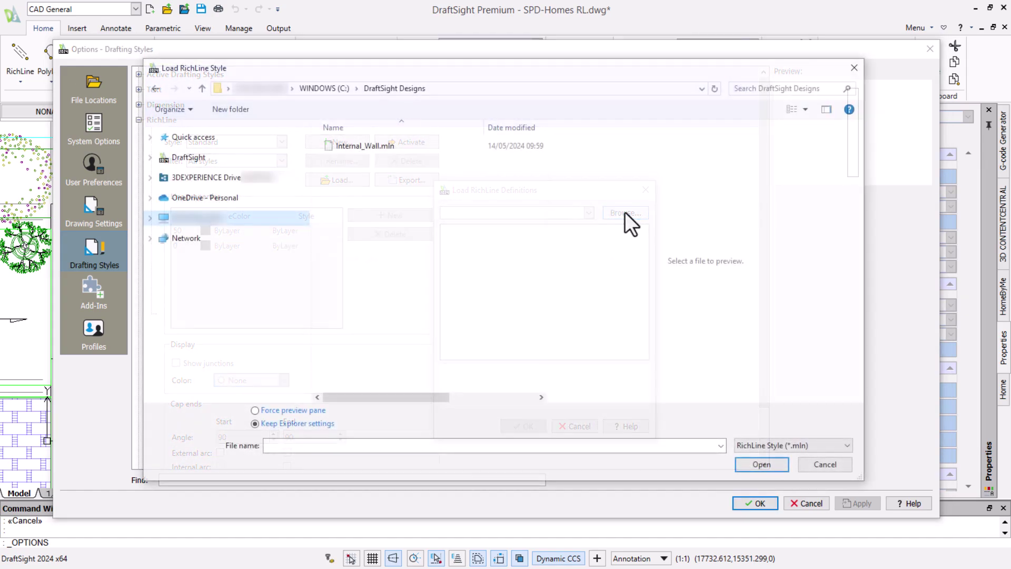
click(352, 151)
click(754, 464)
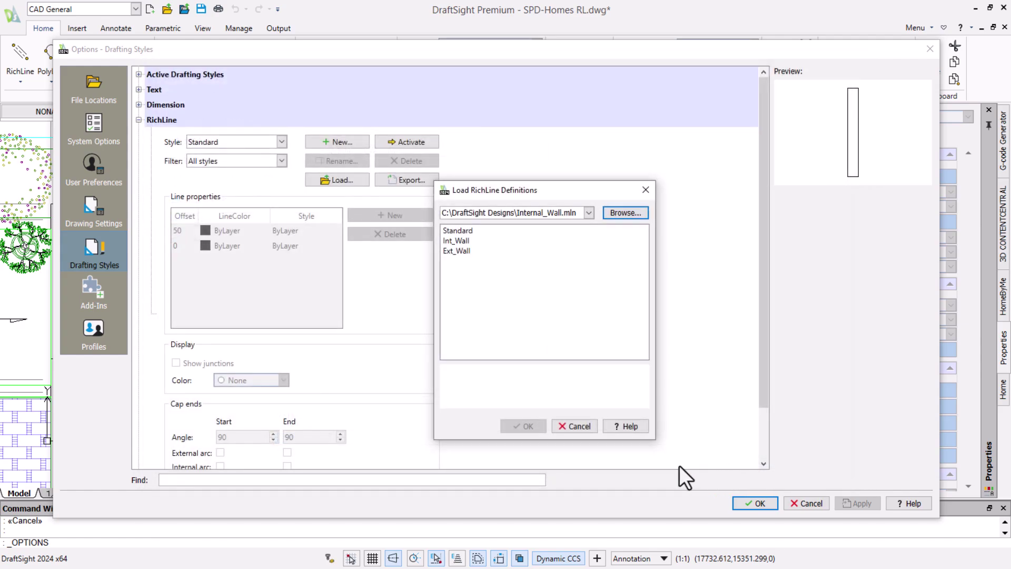
click(460, 241)
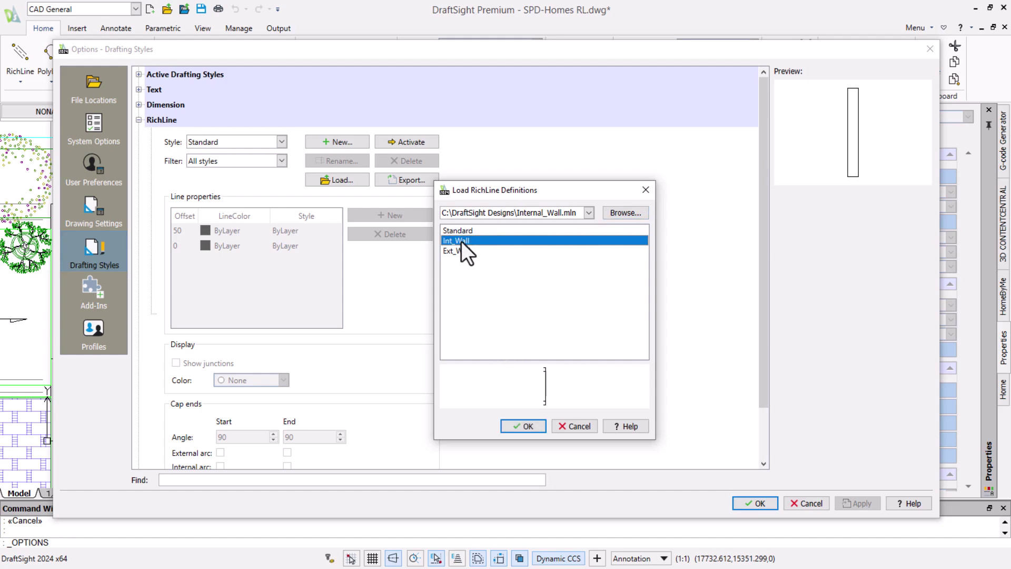
click(526, 425)
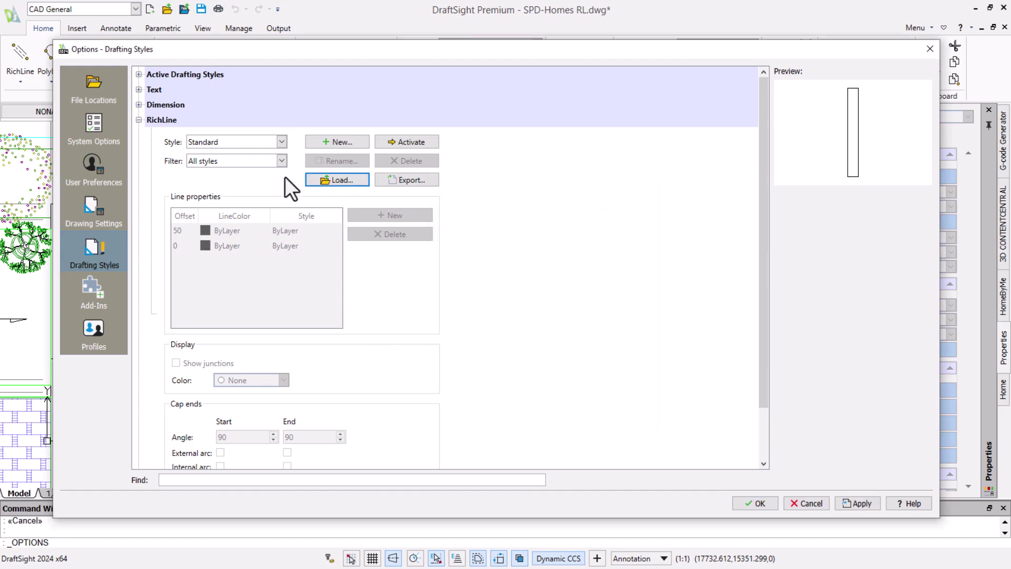
Step: Make Int_Wall the active rich line style and start a new rich line wall
click(279, 142)
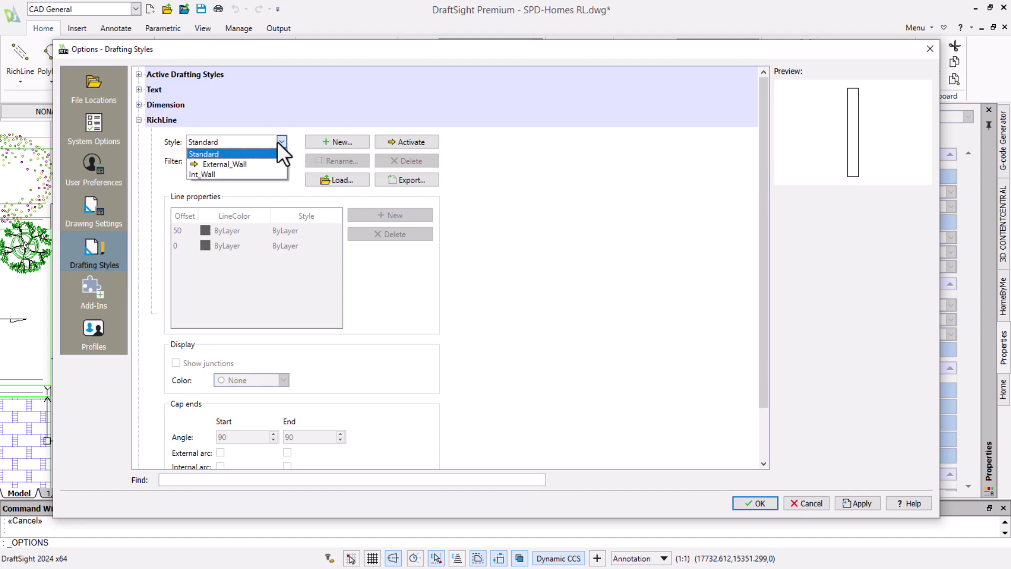
click(275, 174)
click(414, 142)
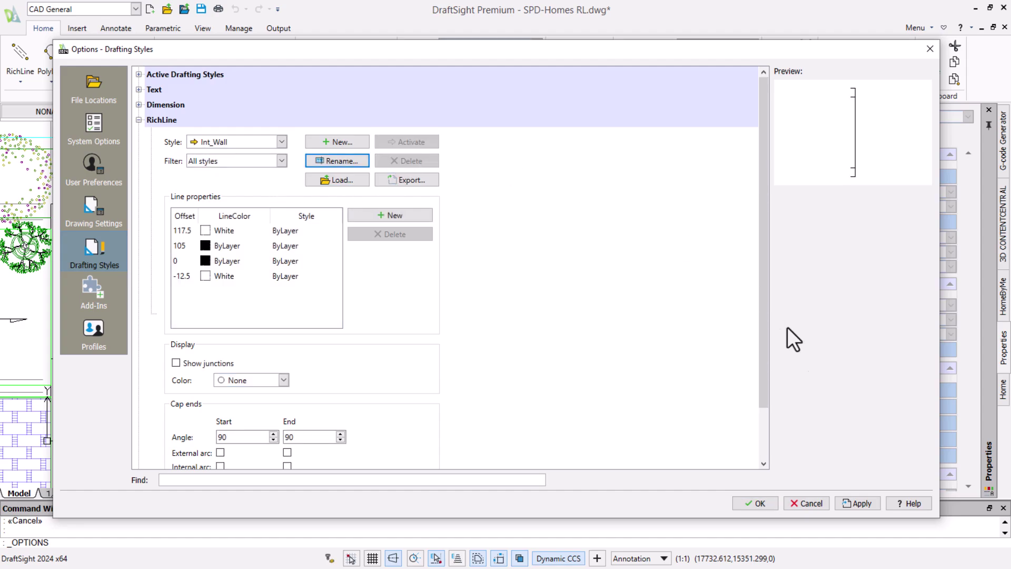
click(758, 504)
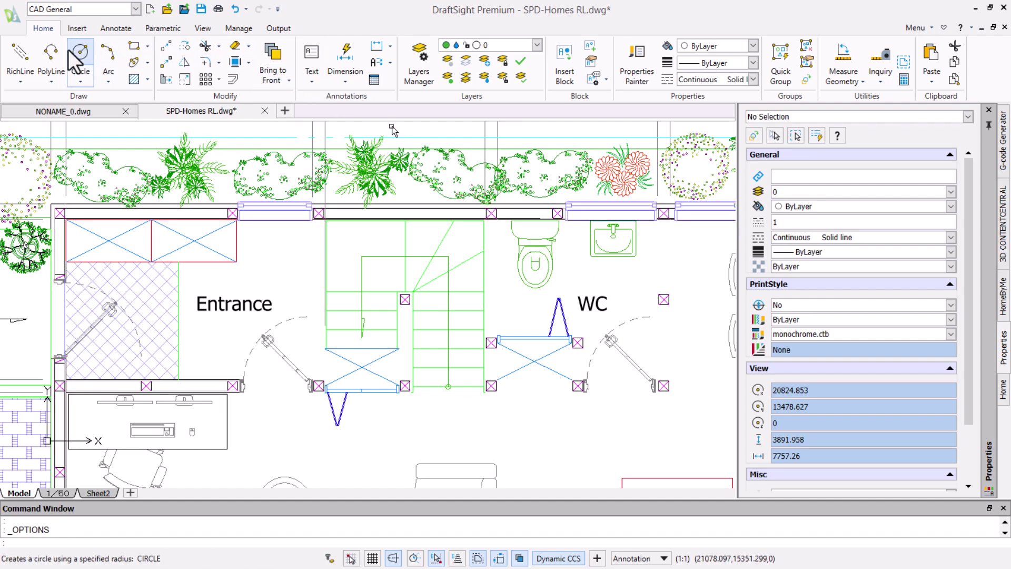
click(20, 60)
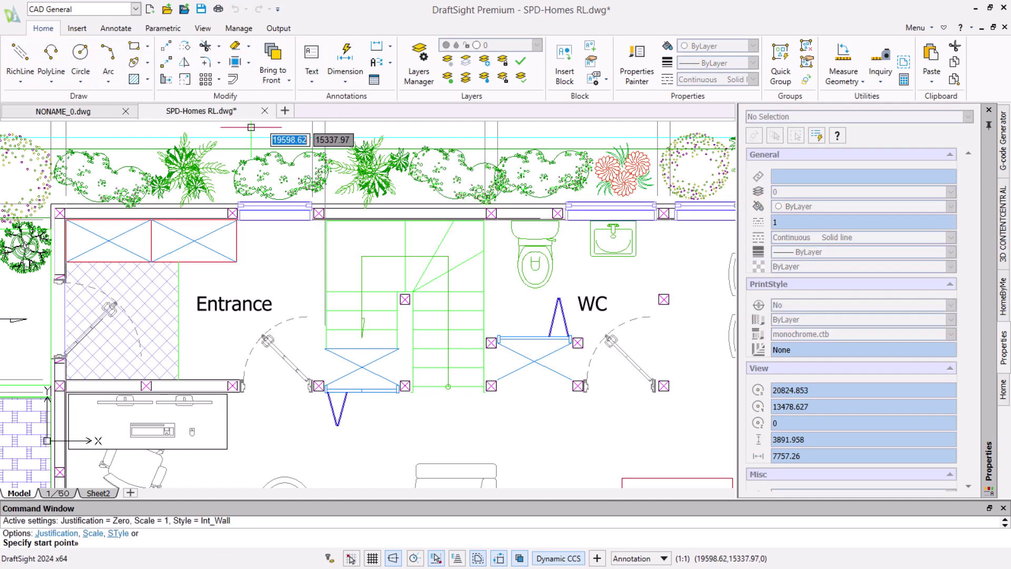